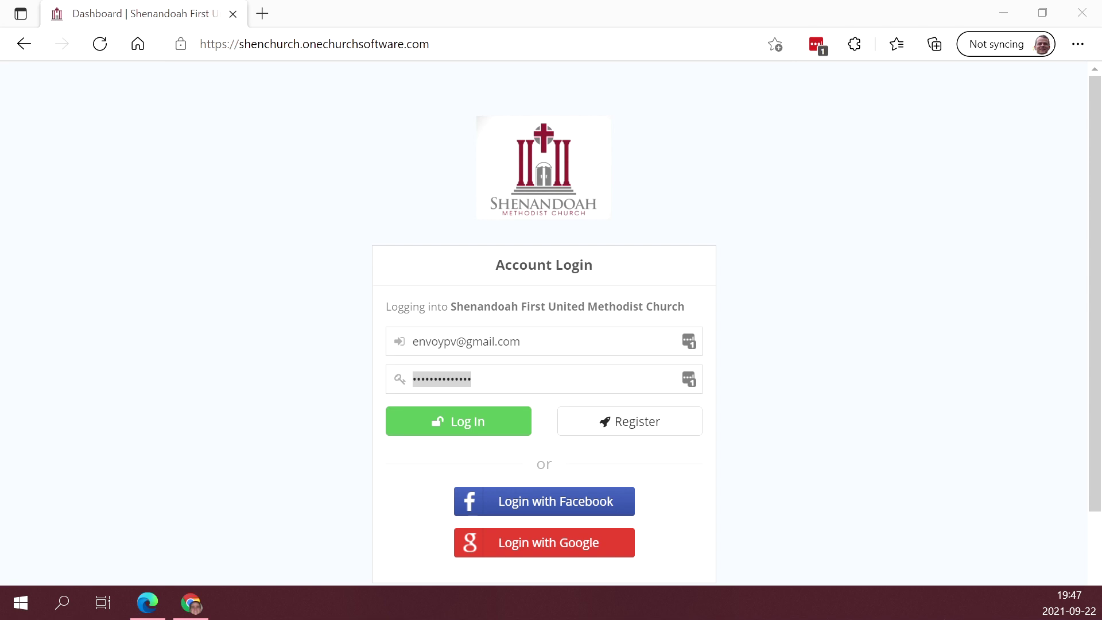
# Log in to the Shenandoah First United Methodist Church member portal with the saved credentials
pyautogui.click(439, 423)
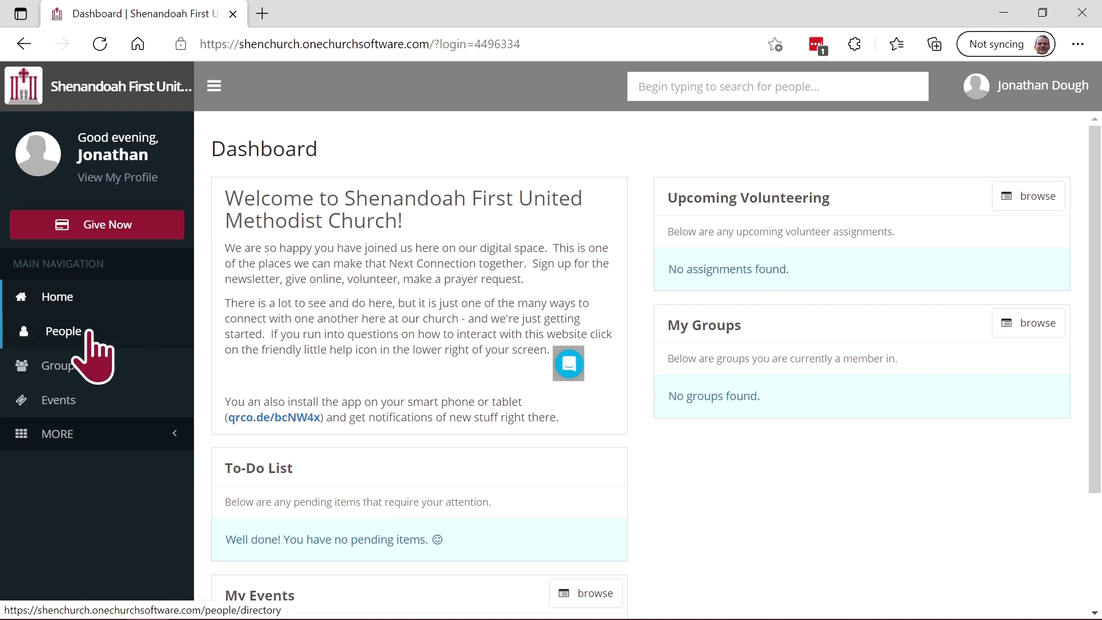
# Open the Booster Newsletter group from Groups and submit its sign-up form
pyautogui.click(87, 367)
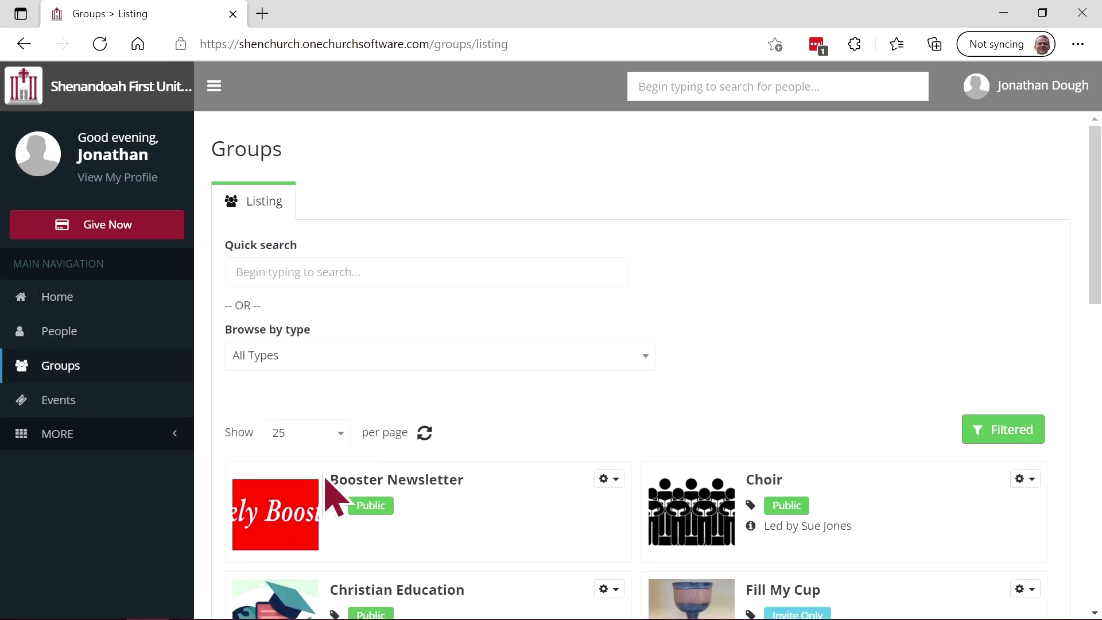
pyautogui.click(311, 511)
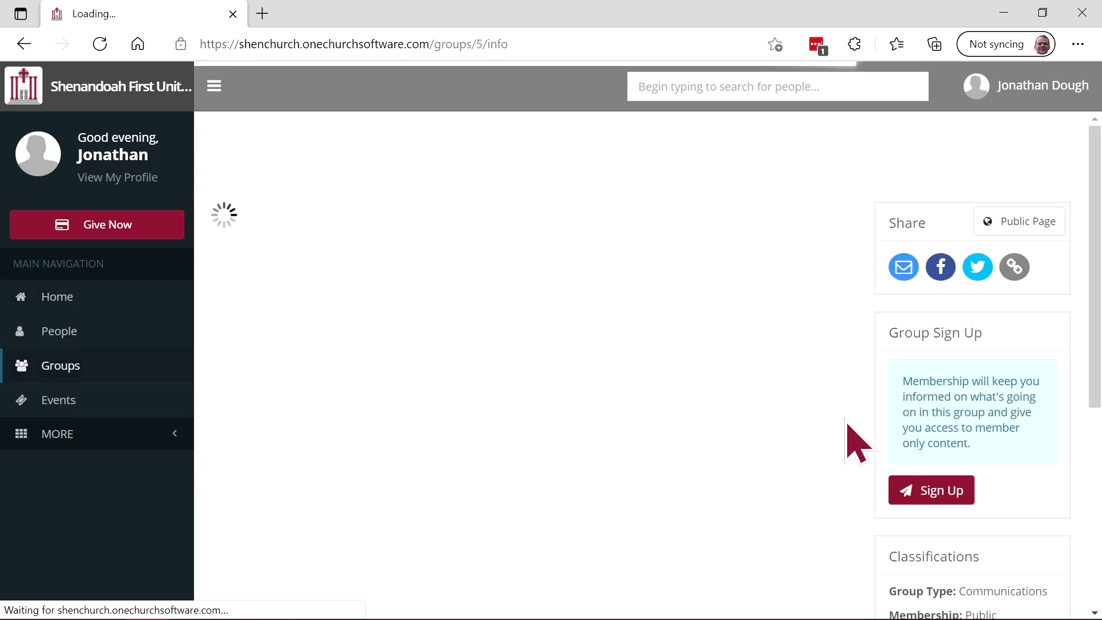
pyautogui.click(937, 503)
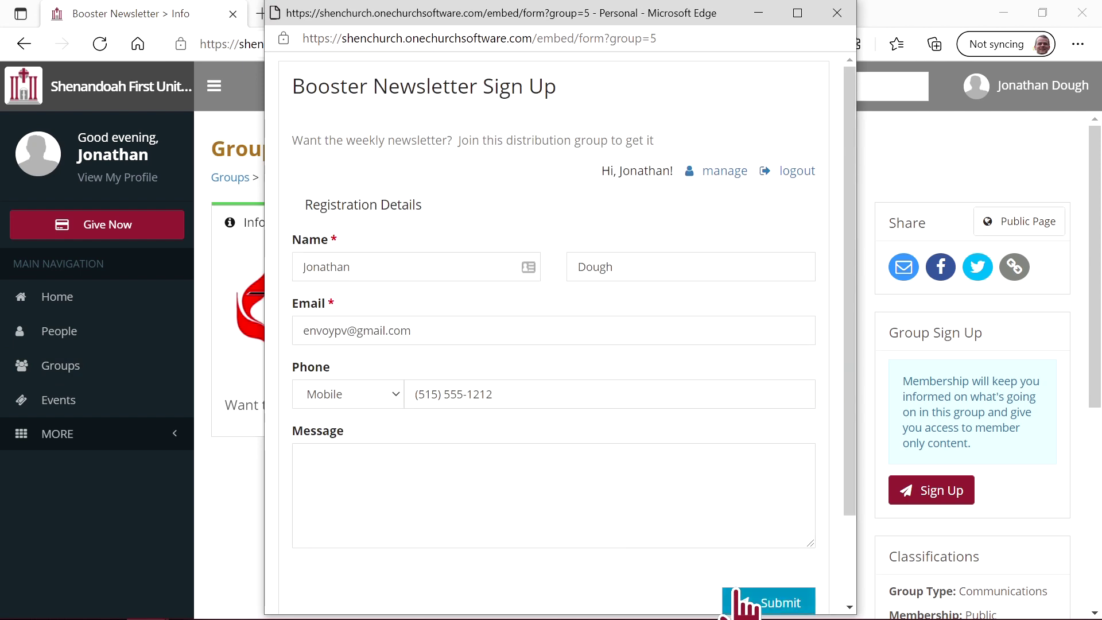
pyautogui.click(740, 597)
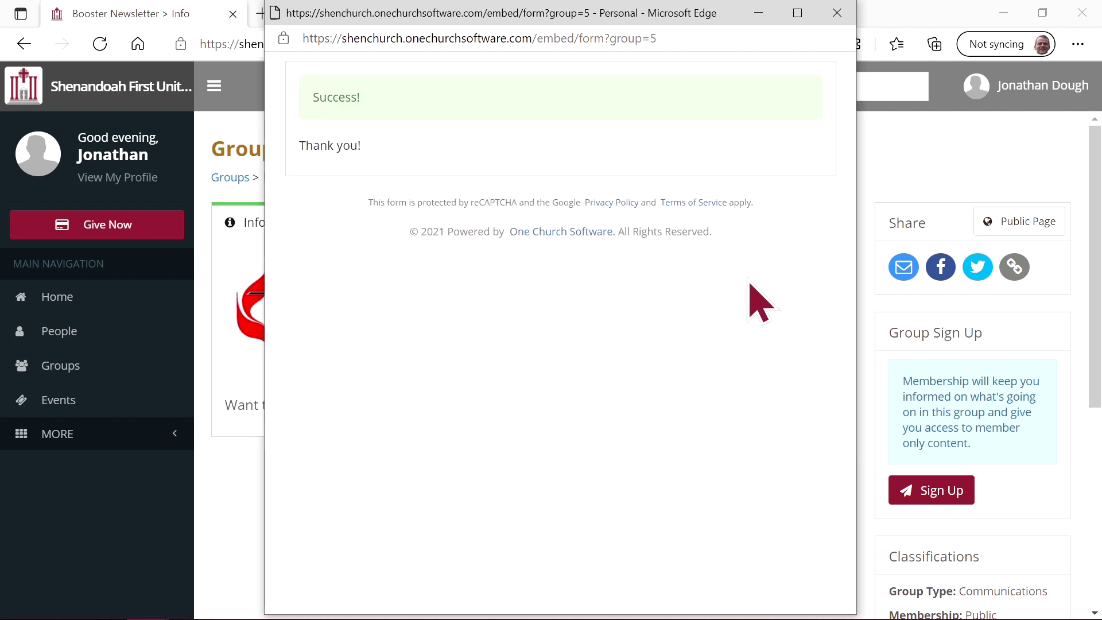
# Close the sign-up confirmation, go to View My Profile, and select part of the page address
pyautogui.click(837, 12)
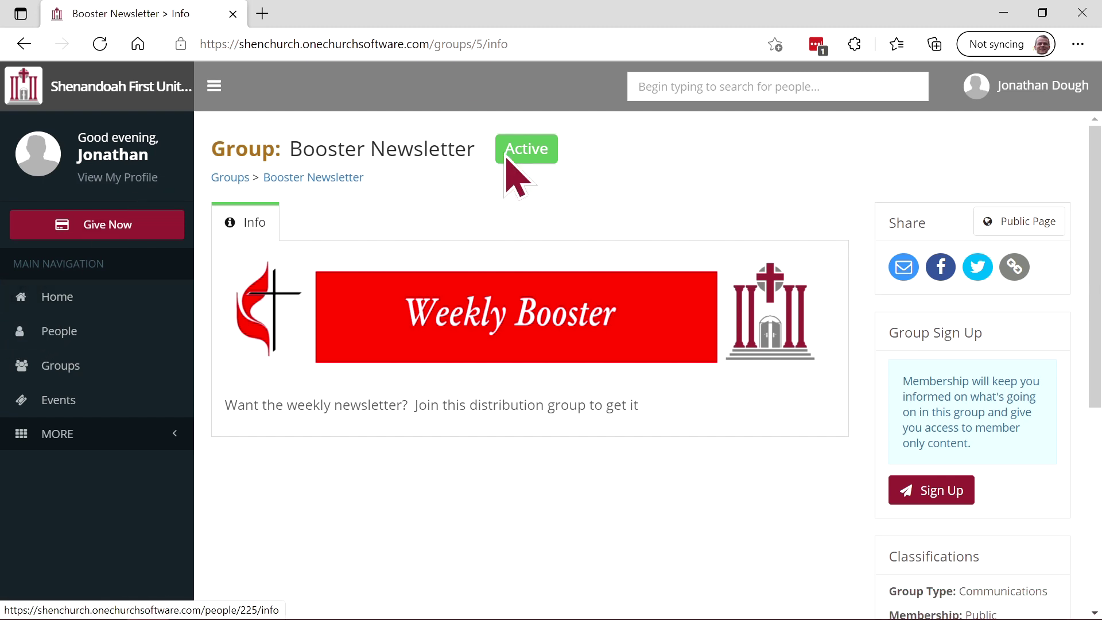
pyautogui.click(110, 178)
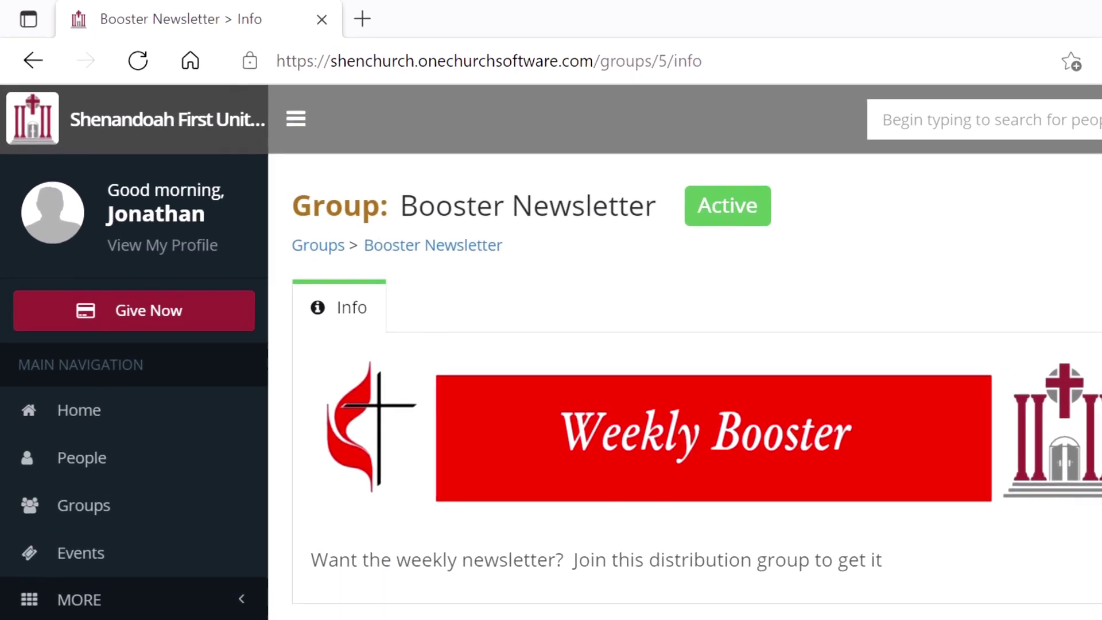
pyautogui.moveTo(277, 61); pyautogui.dragTo(698, 101)
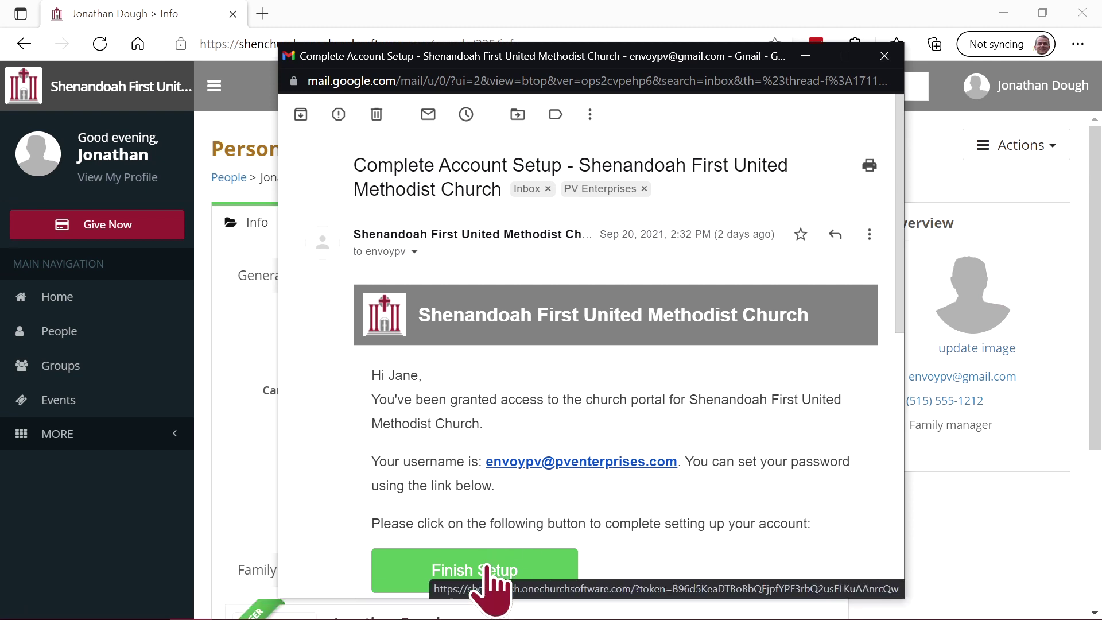
# Use the Finish Setup link in the Complete Account Setup email to set a portal password
pyautogui.click(486, 568)
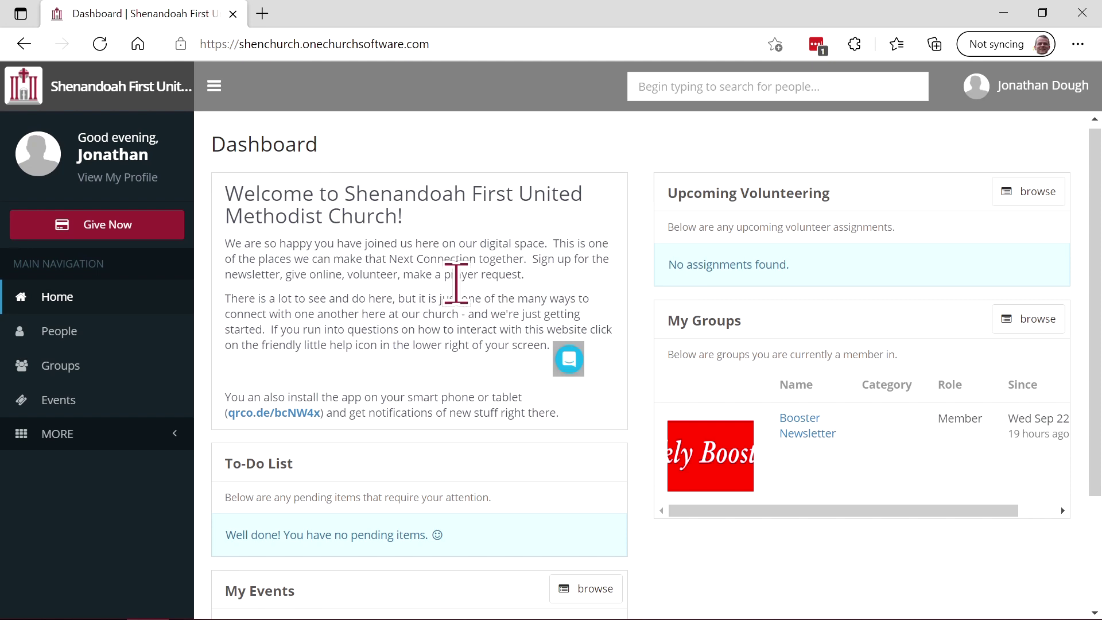
# Open the Events calendar showing September 2021's Sunday Worship, Test Check-In and Shen Fest Parade
pyautogui.scroll(-3, 493, 321)
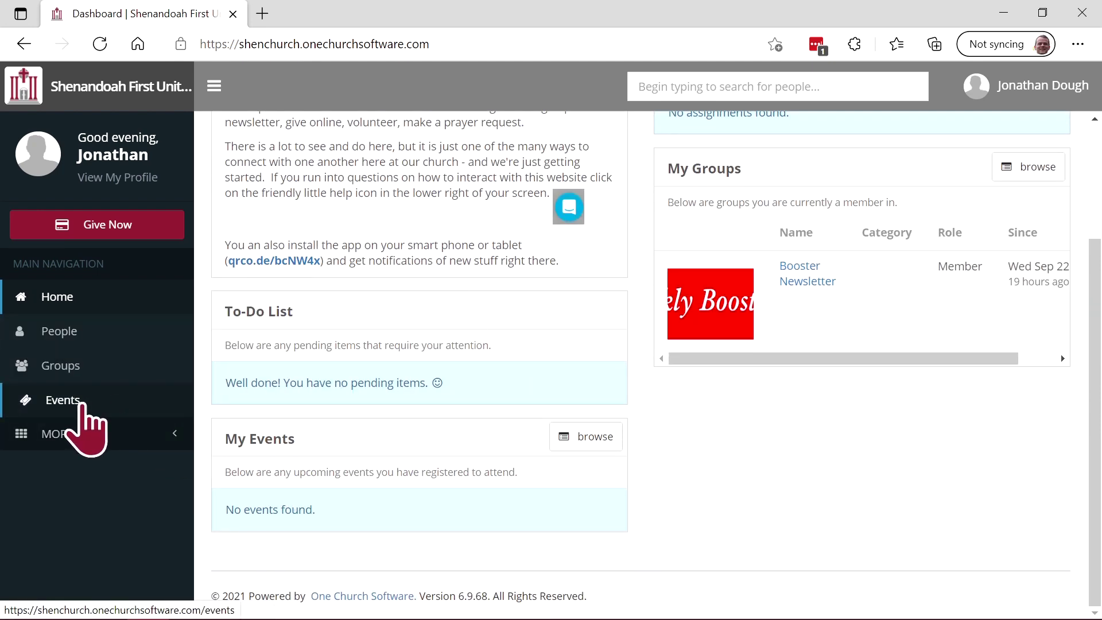
pyautogui.click(63, 400)
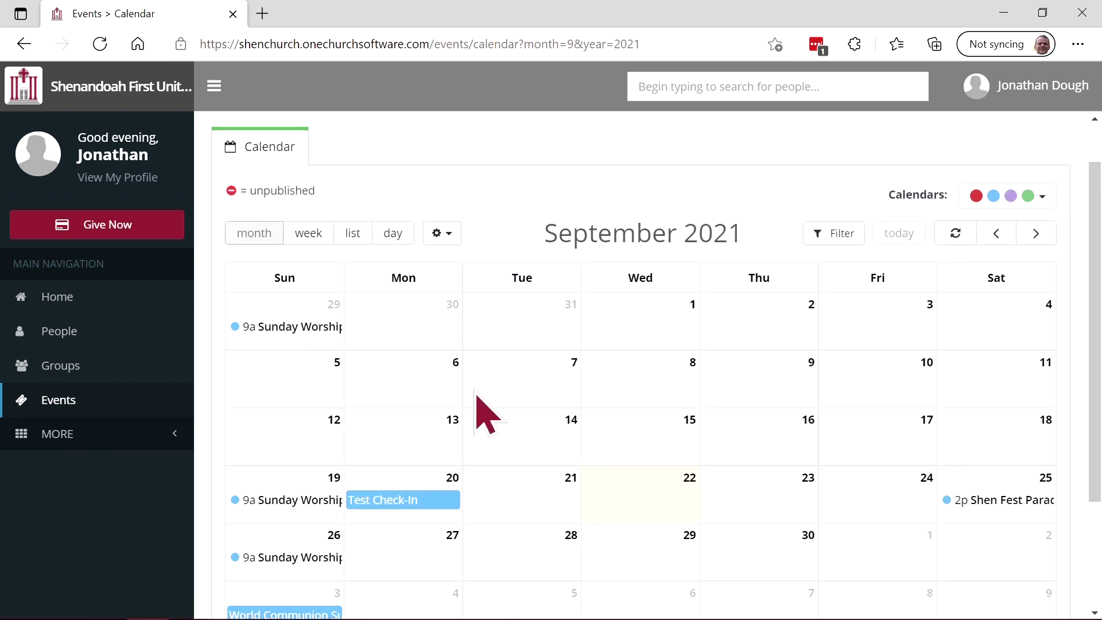
pyautogui.scroll(-3, 477, 395)
pyautogui.scroll(4, 487, 428)
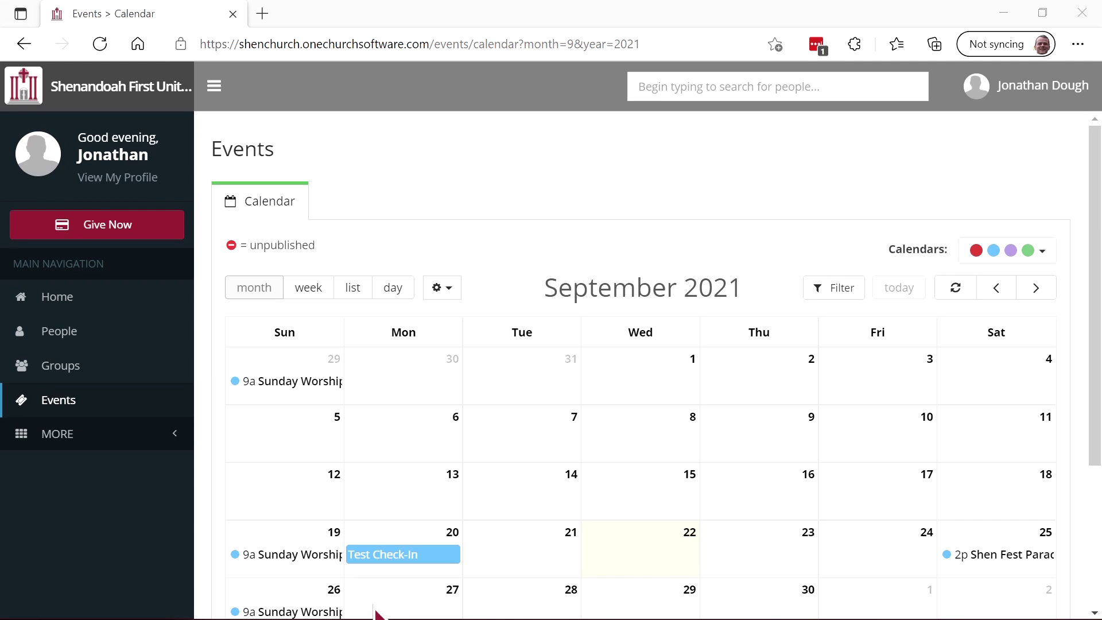
# Set profile visibility to Listed in Privacy Settings from the account menu
pyautogui.click(50, 298)
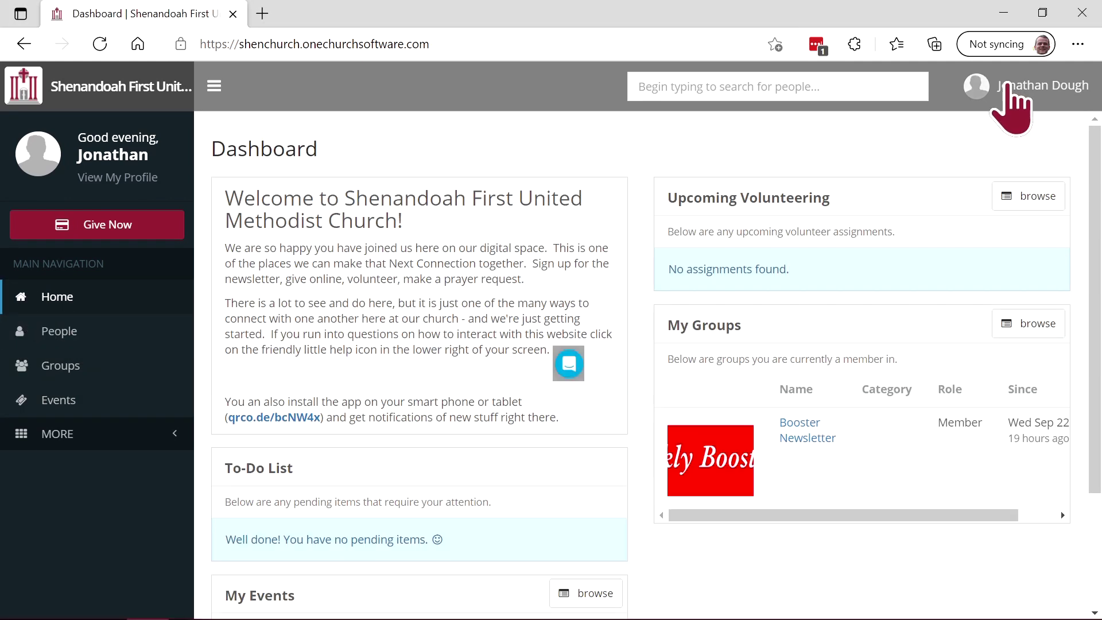
pyautogui.click(1006, 86)
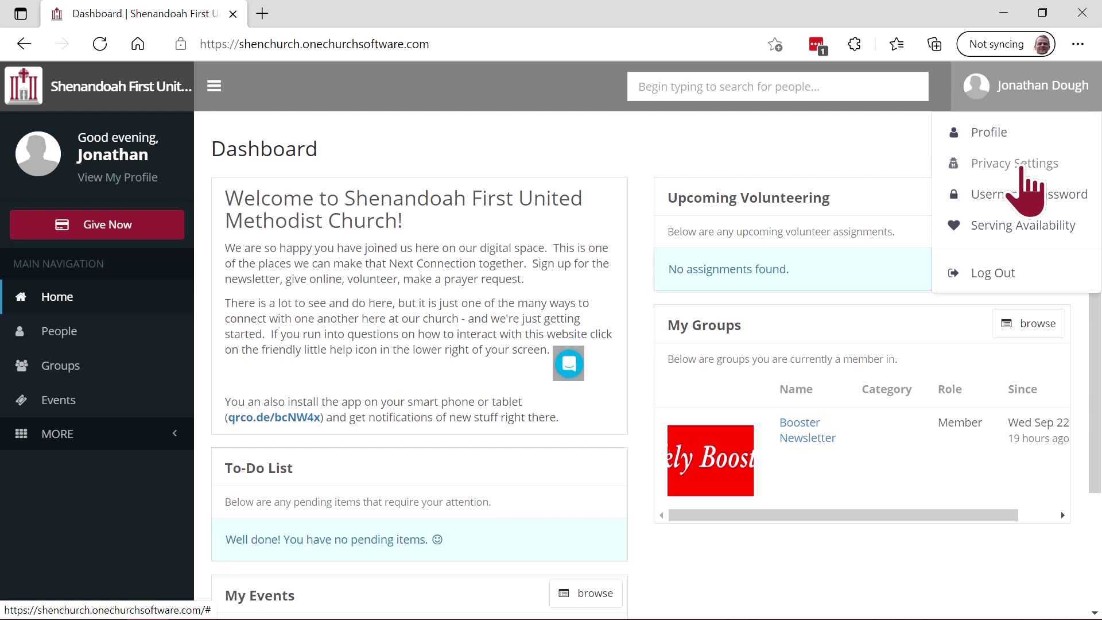
pyautogui.click(1021, 166)
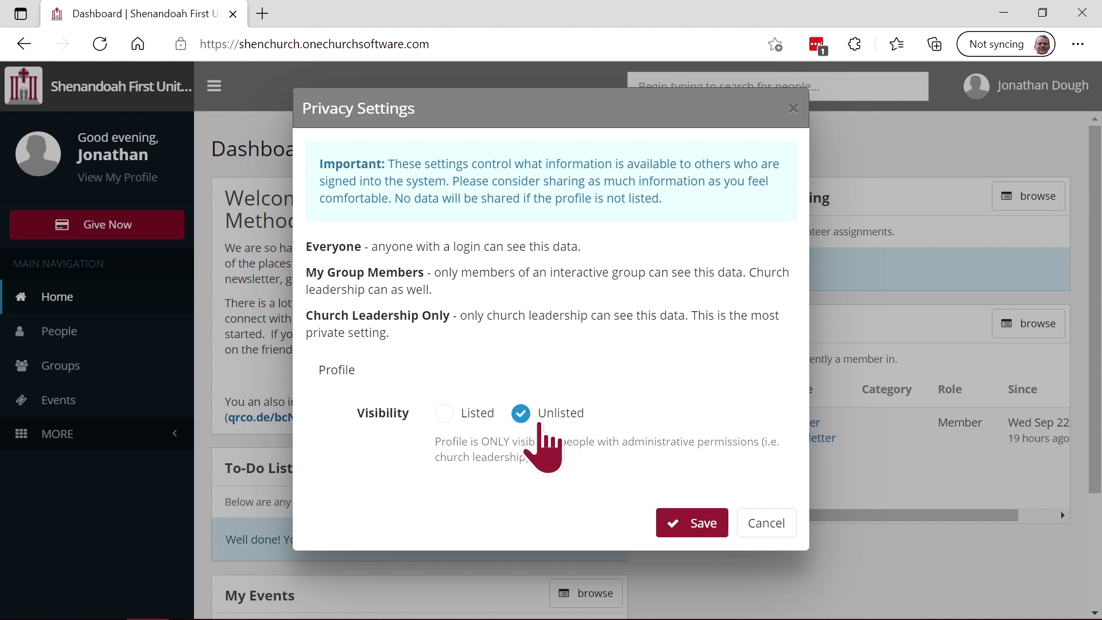
pyautogui.click(454, 413)
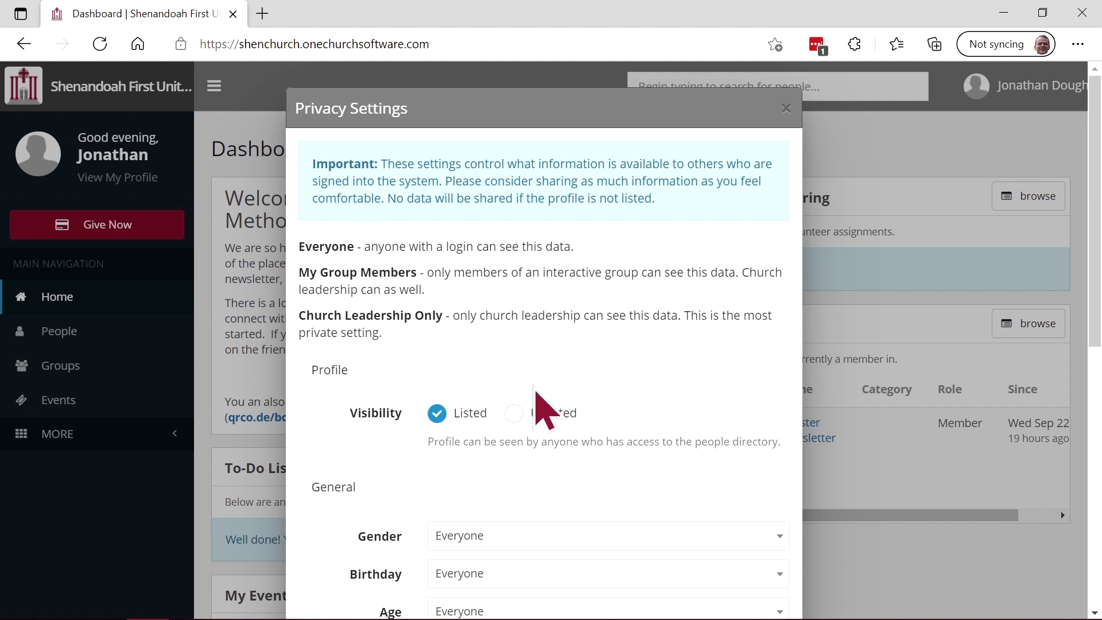
# Keep Gender visible to Everyone and save the privacy settings
pyautogui.scroll(-3, 554, 408)
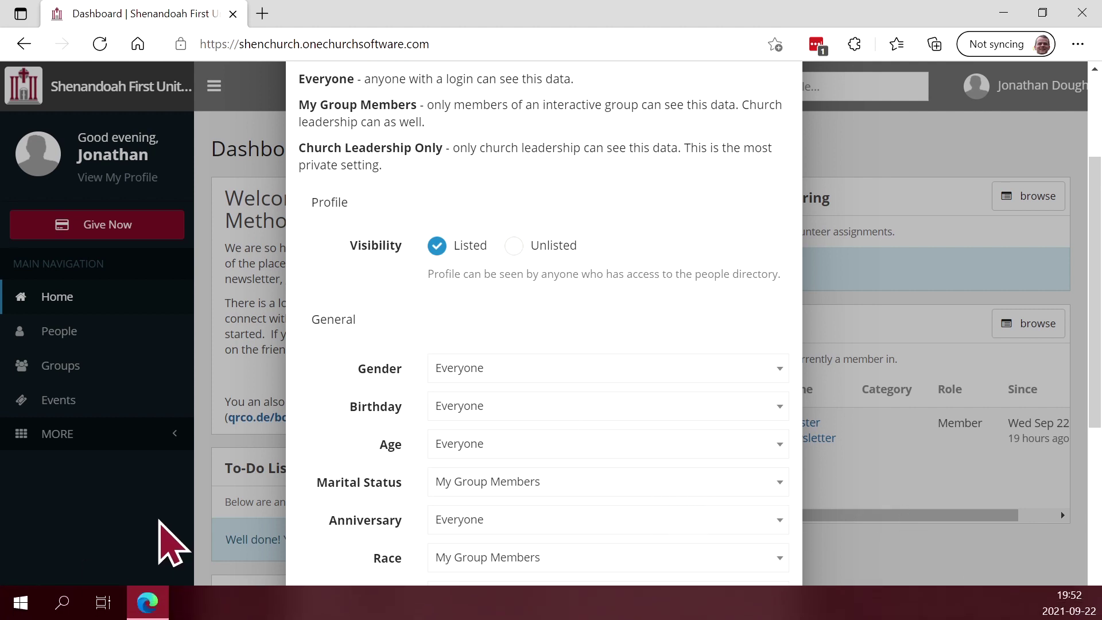
pyautogui.scroll(1, 660, 437)
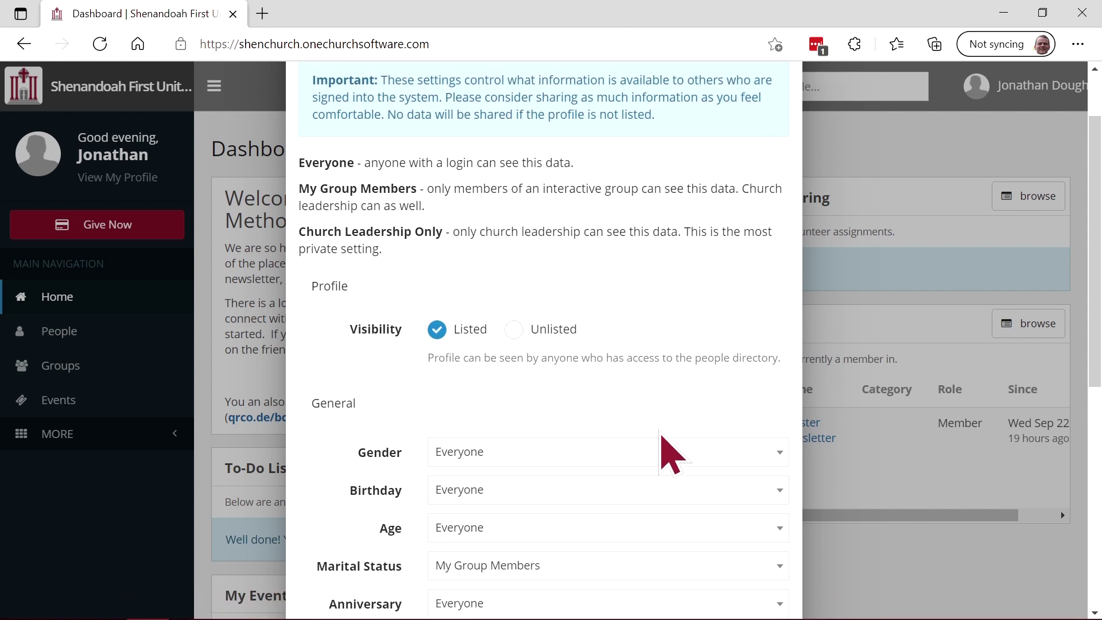
pyautogui.click(763, 452)
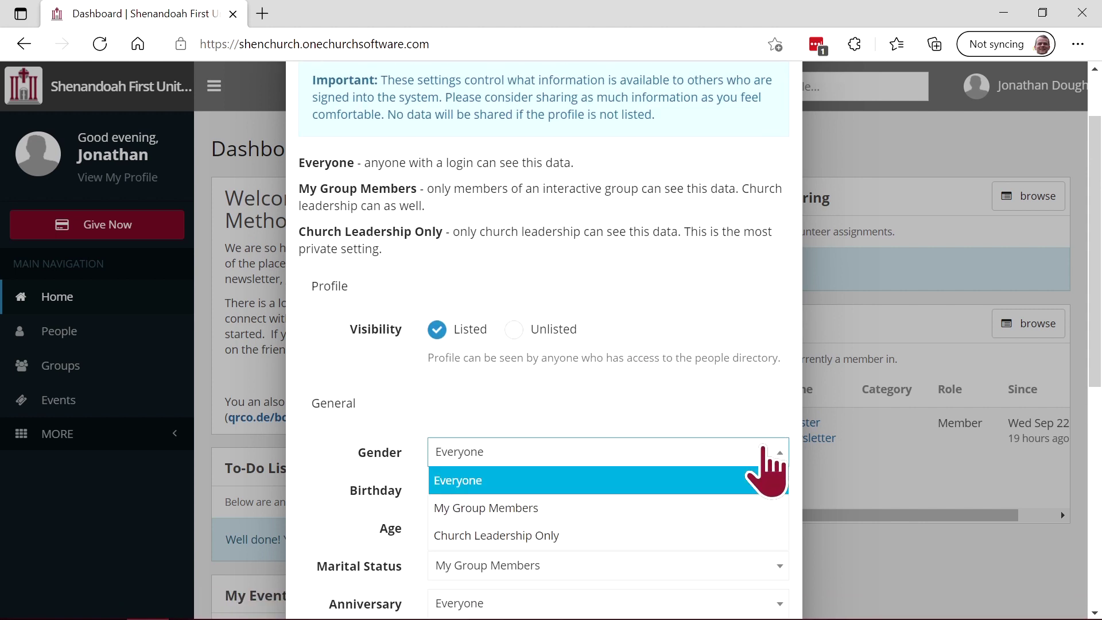
pyautogui.click(763, 448)
pyautogui.scroll(-5, 580, 477)
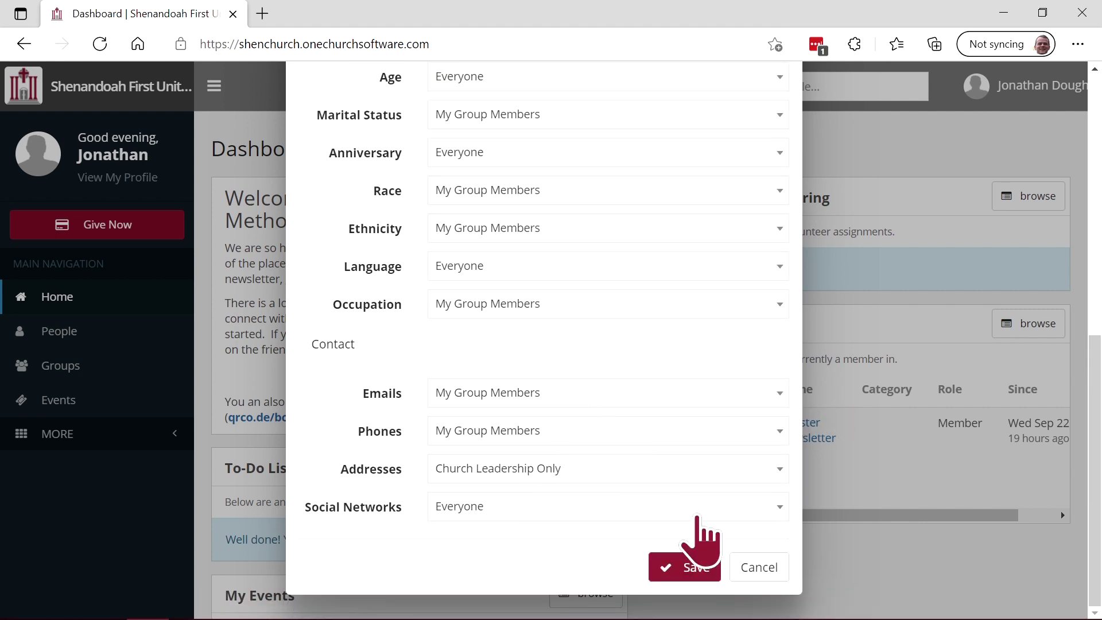
pyautogui.click(693, 567)
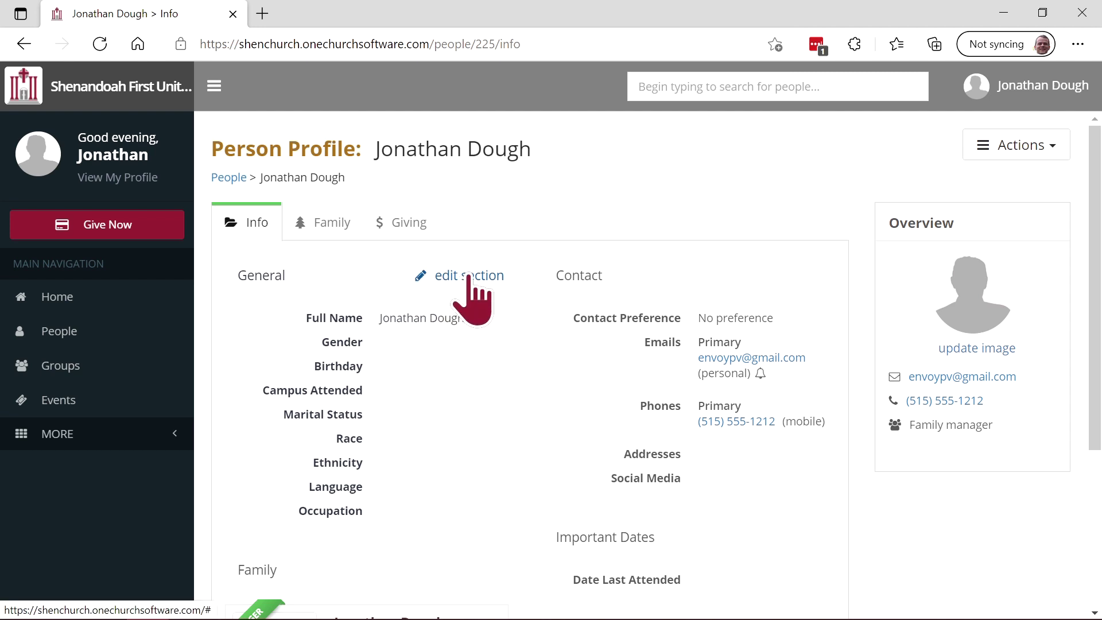
# Set the General birthday to January 4, save it, and open the Family members editor
pyautogui.click(470, 277)
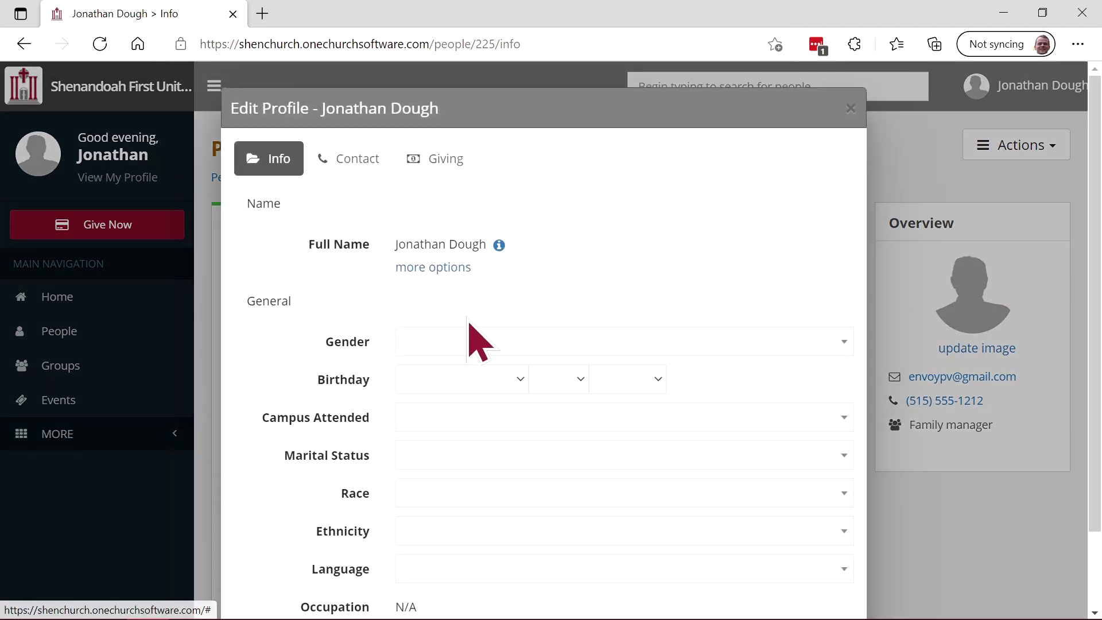
pyautogui.scroll(-1, 436, 369)
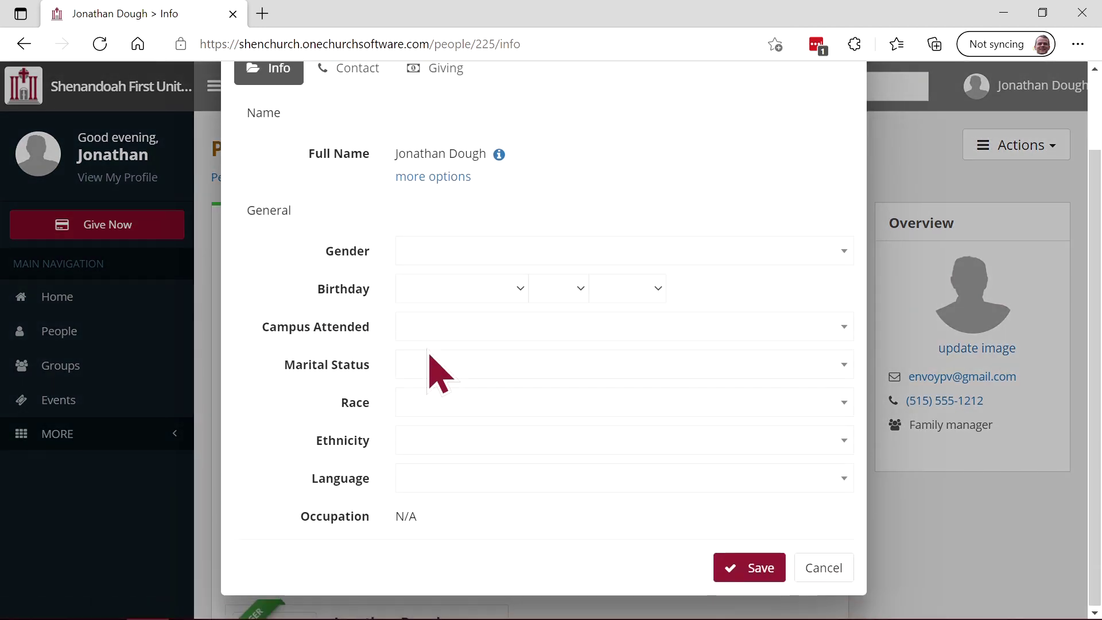
pyautogui.click(520, 290)
pyautogui.click(459, 329)
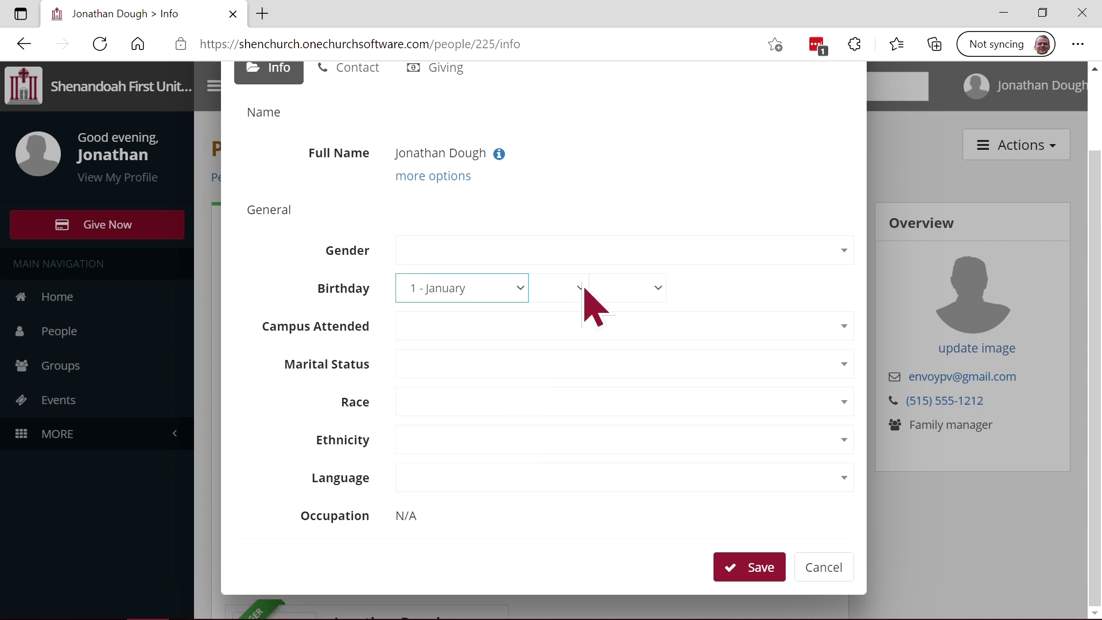
pyautogui.click(580, 289)
pyautogui.click(574, 376)
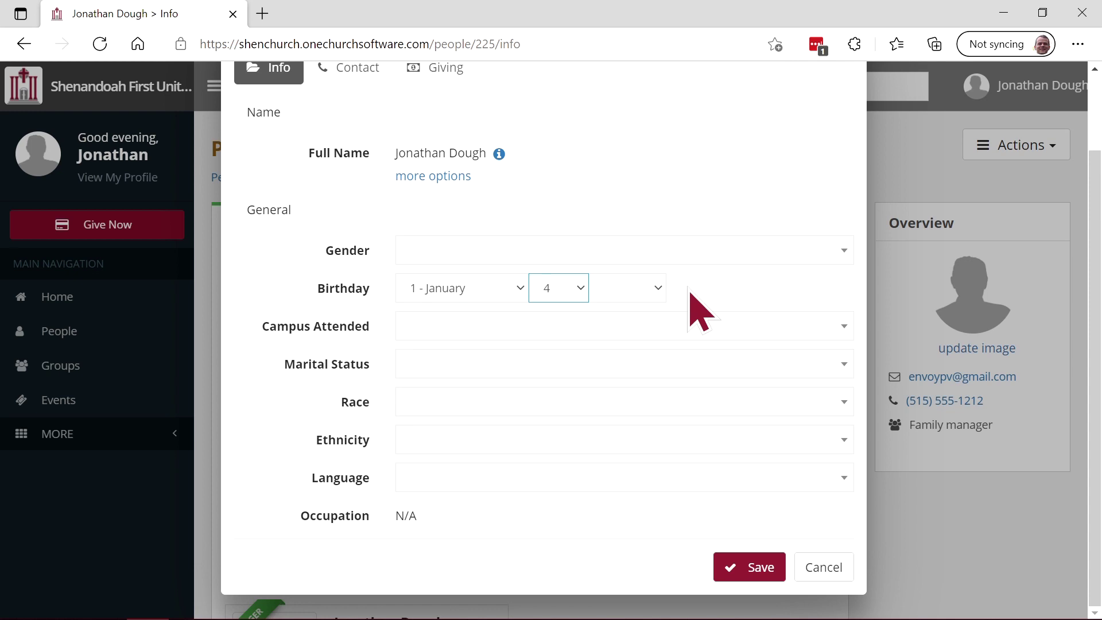
pyautogui.click(770, 555)
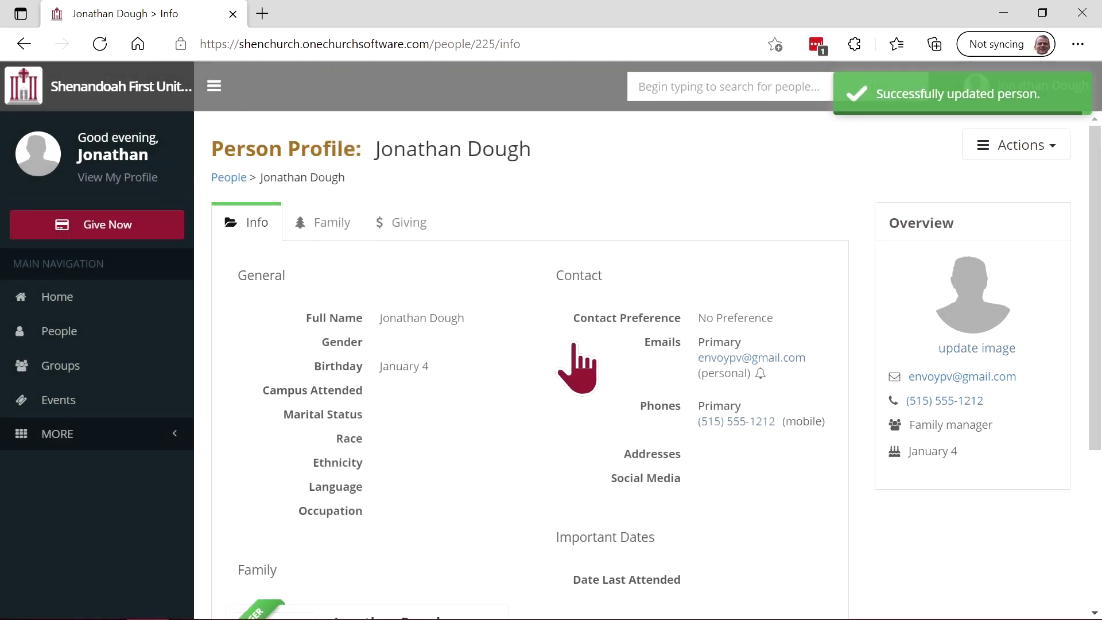
pyautogui.click(331, 222)
pyautogui.click(322, 313)
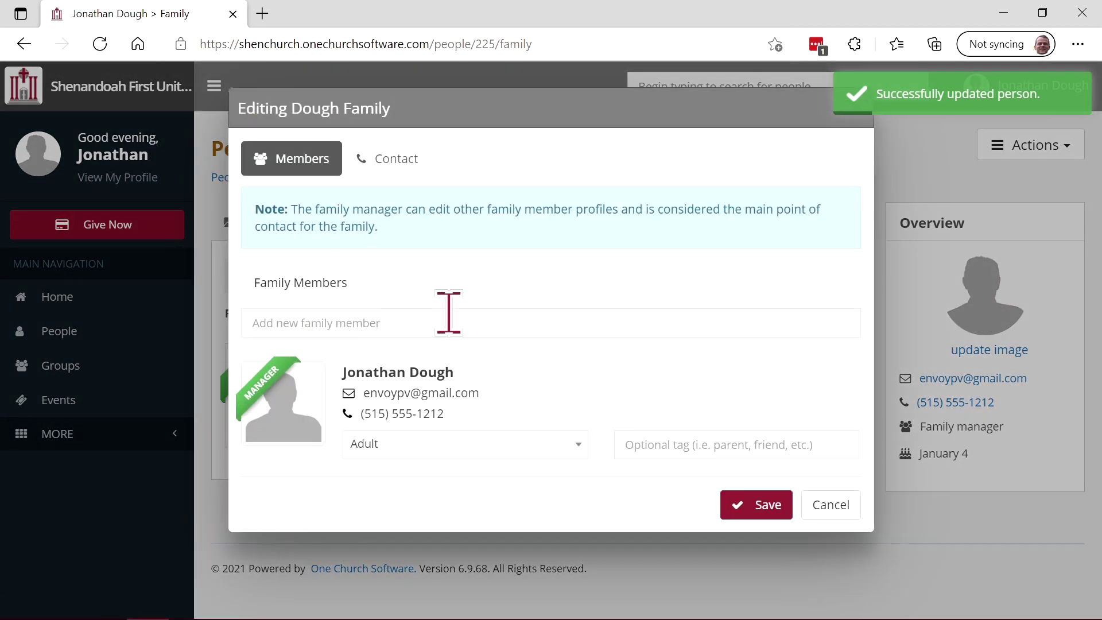
# Search for a person to add as a new family member by typing part of their name
pyautogui.click(338, 322)
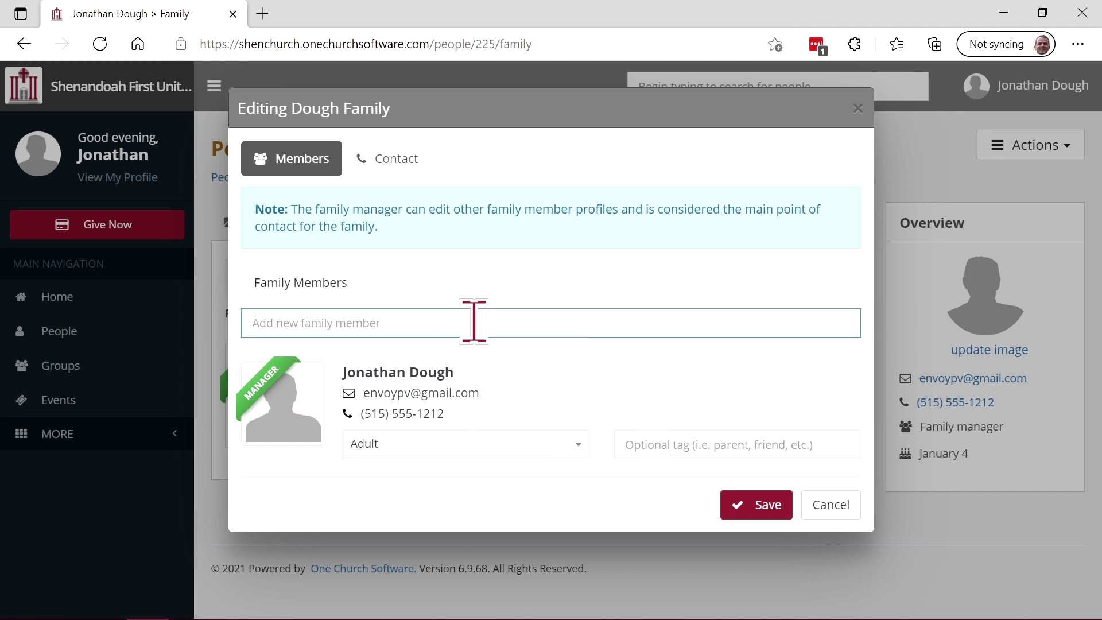
pyautogui.write('jona')
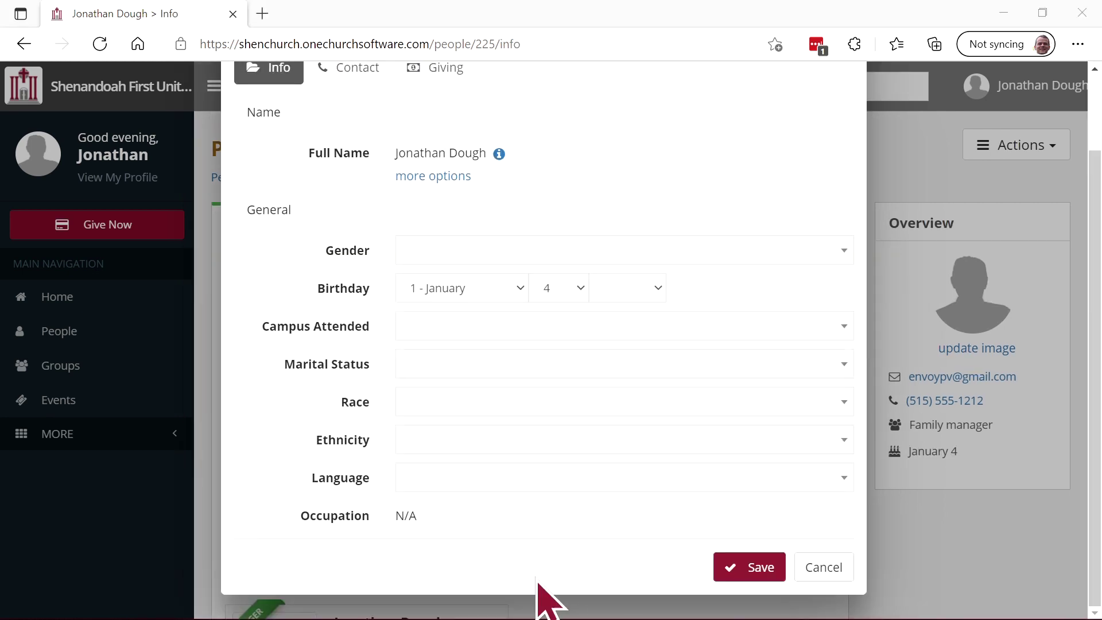
# In the Contact section, check the phone Type options, then open the Contact preference choices
pyautogui.scroll(2, 482, 419)
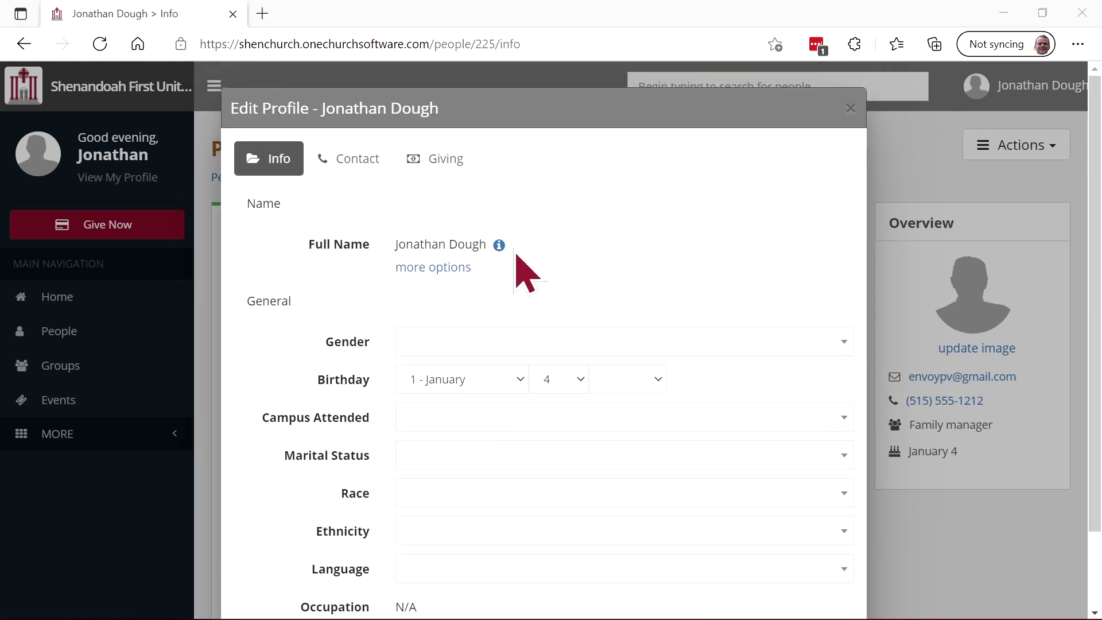
pyautogui.click(354, 172)
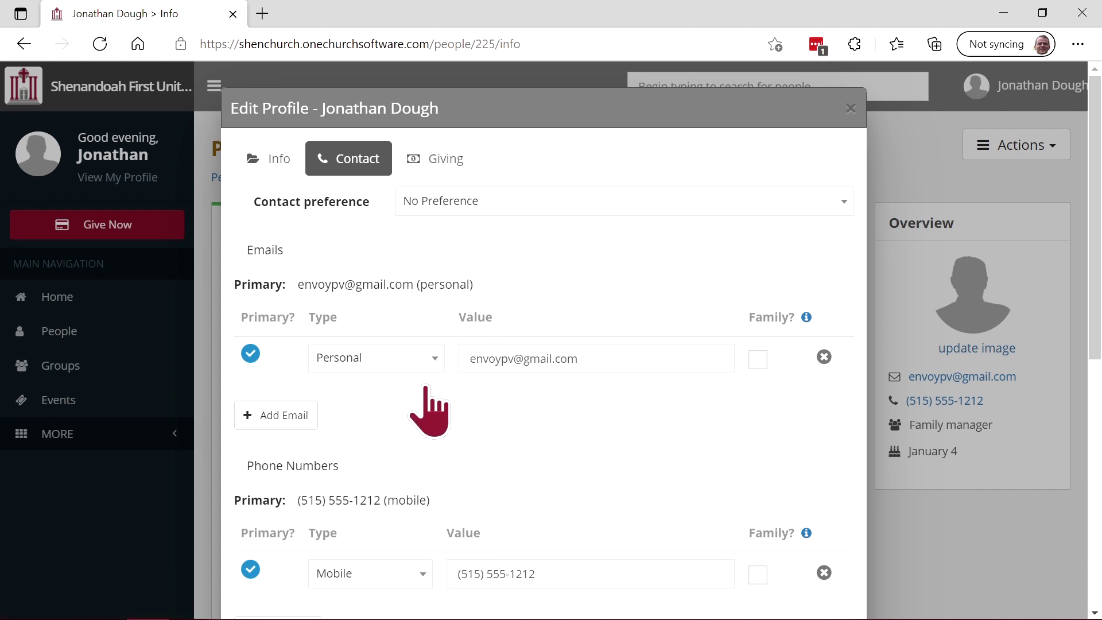
pyautogui.scroll(-2, 429, 410)
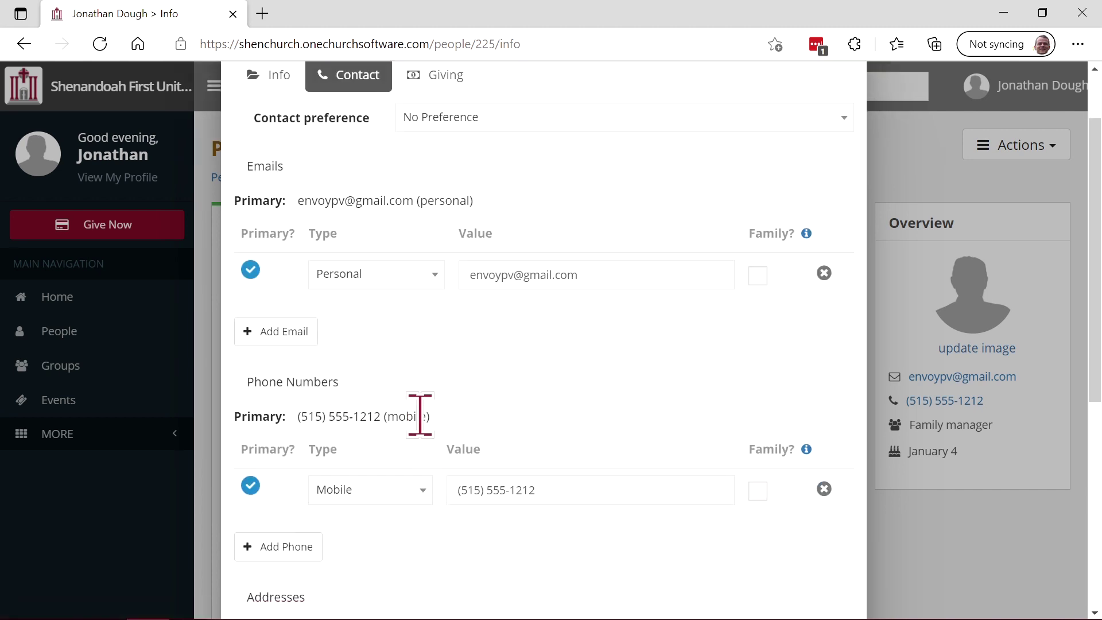
pyautogui.click(389, 491)
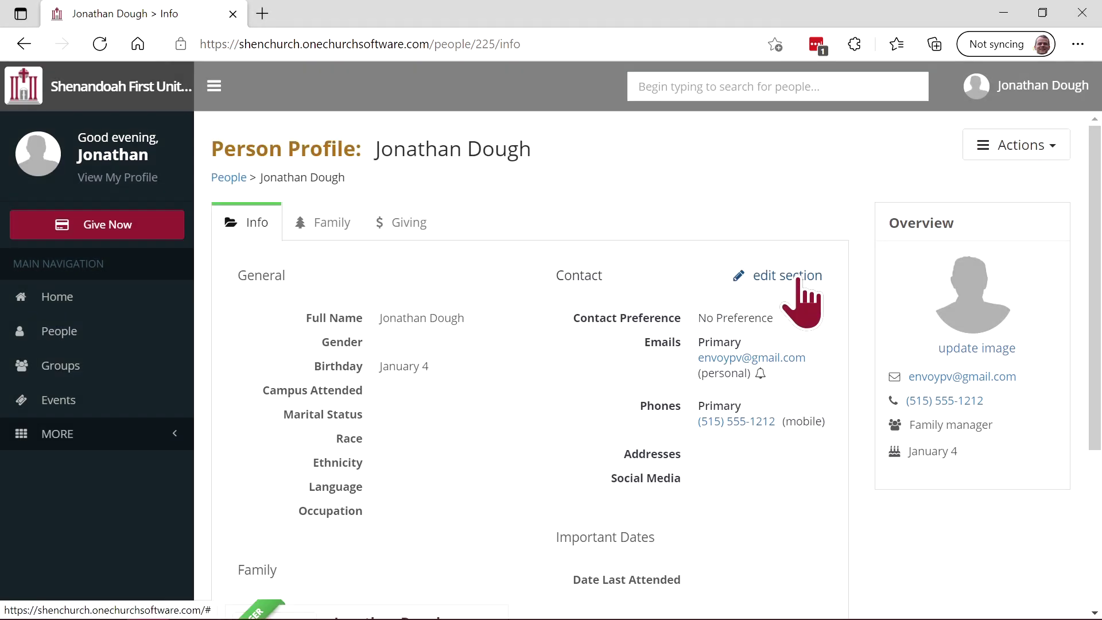
pyautogui.click(797, 278)
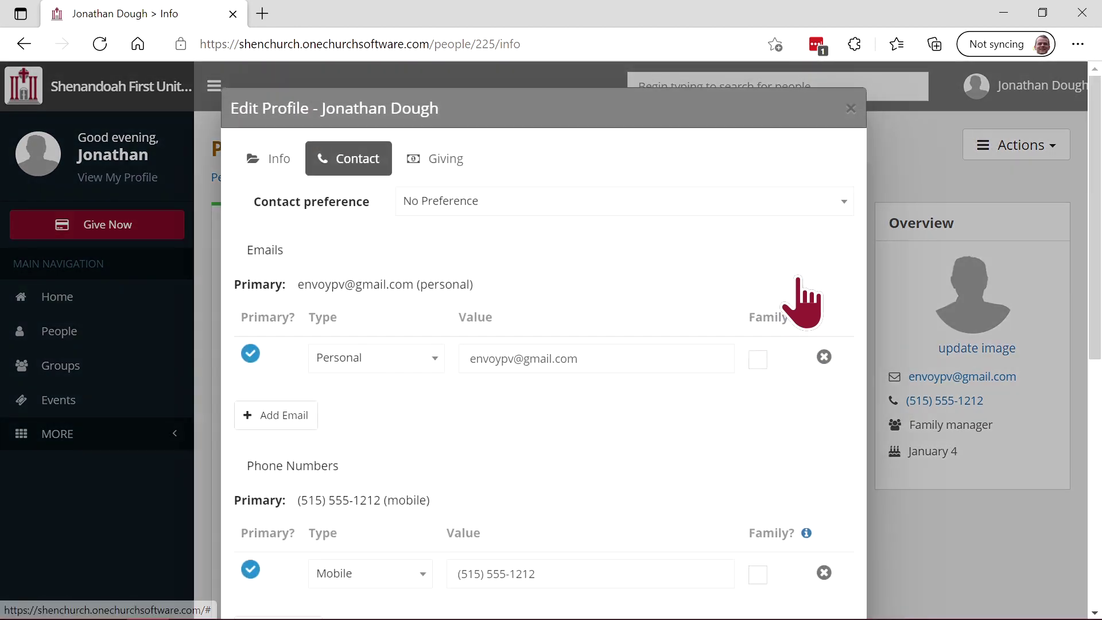
pyautogui.click(756, 204)
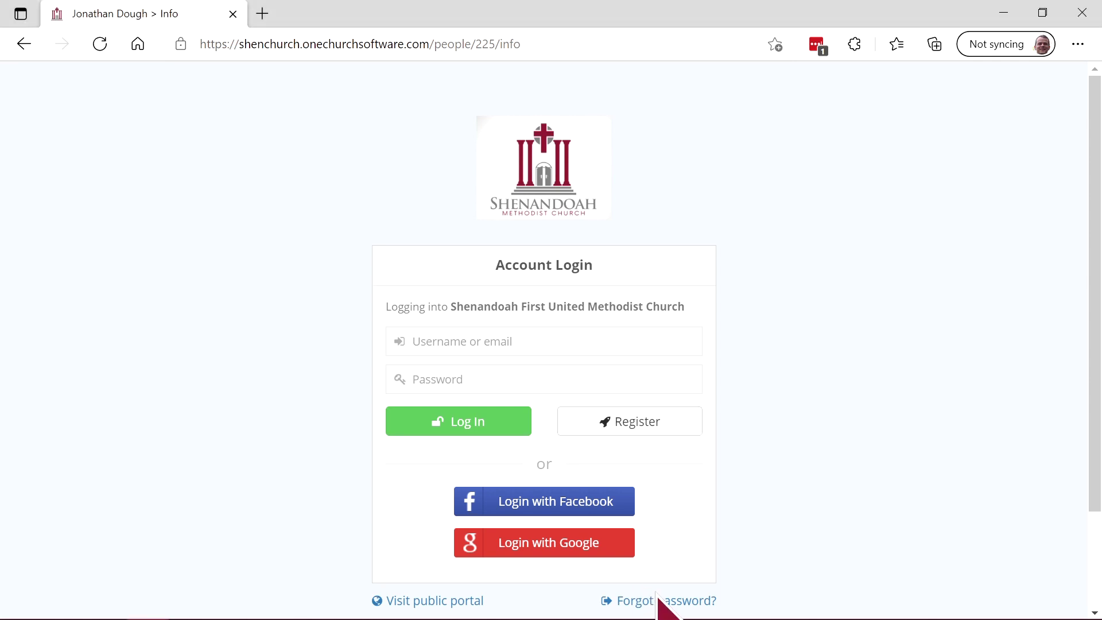
# Open the password reset form, focus its email field, then cancel back to login
pyautogui.click(660, 600)
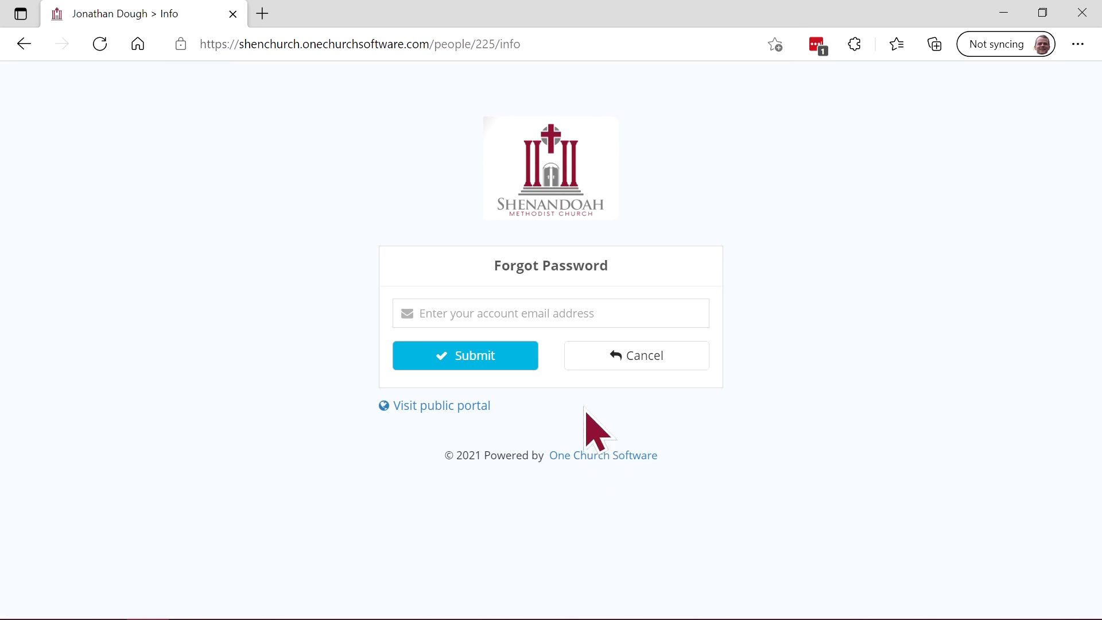
pyautogui.click(546, 312)
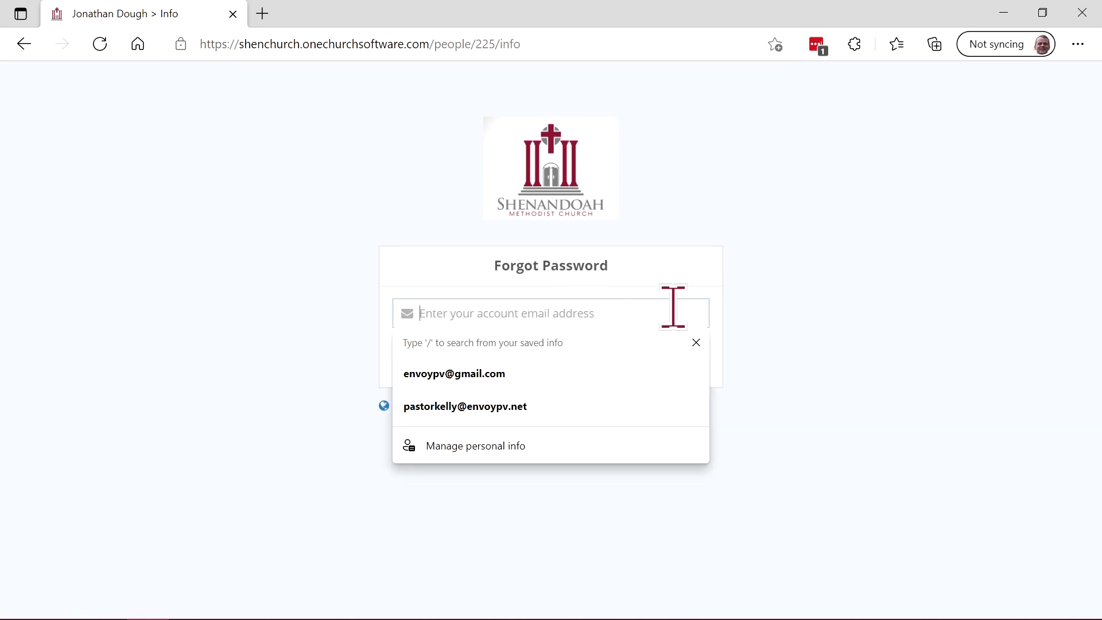
pyautogui.click(766, 310)
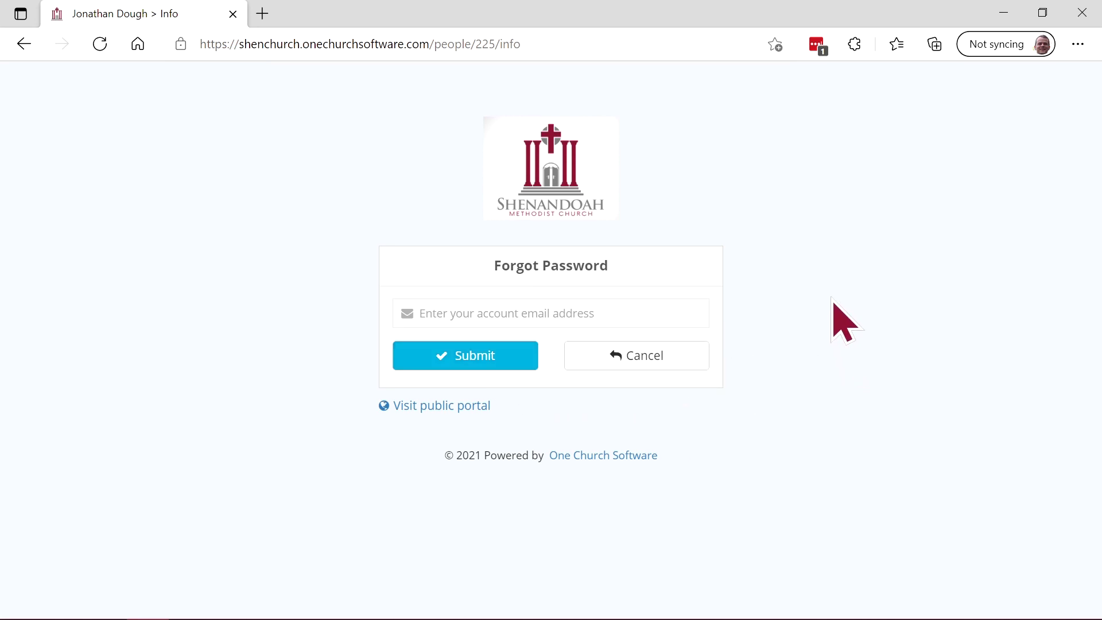
pyautogui.click(628, 356)
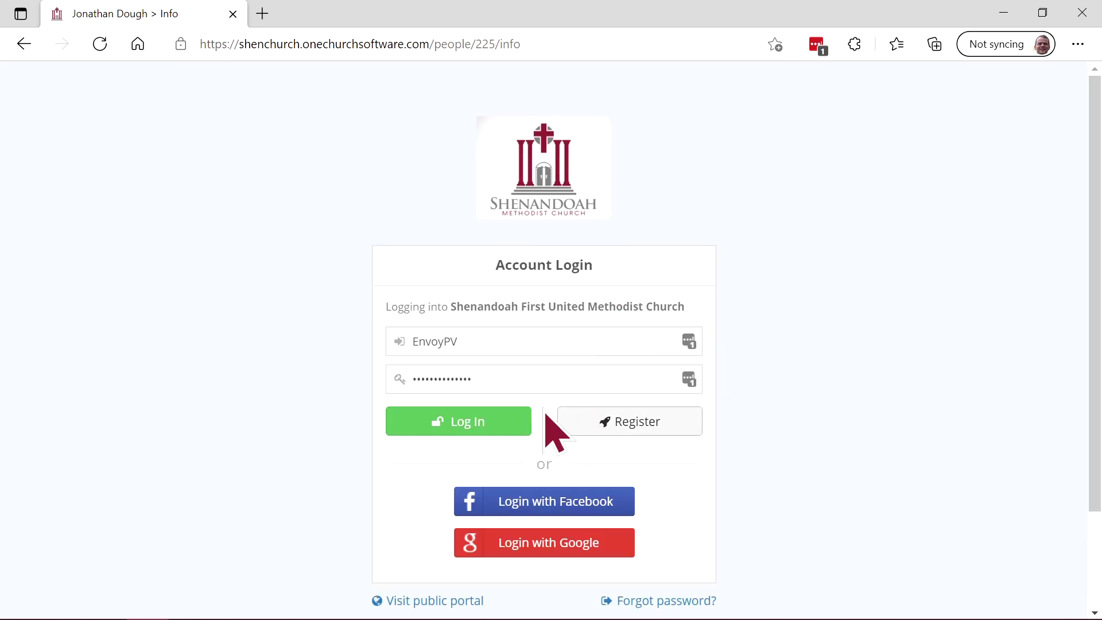
# Sign back into the portal with the saved username and password
pyautogui.click(559, 344)
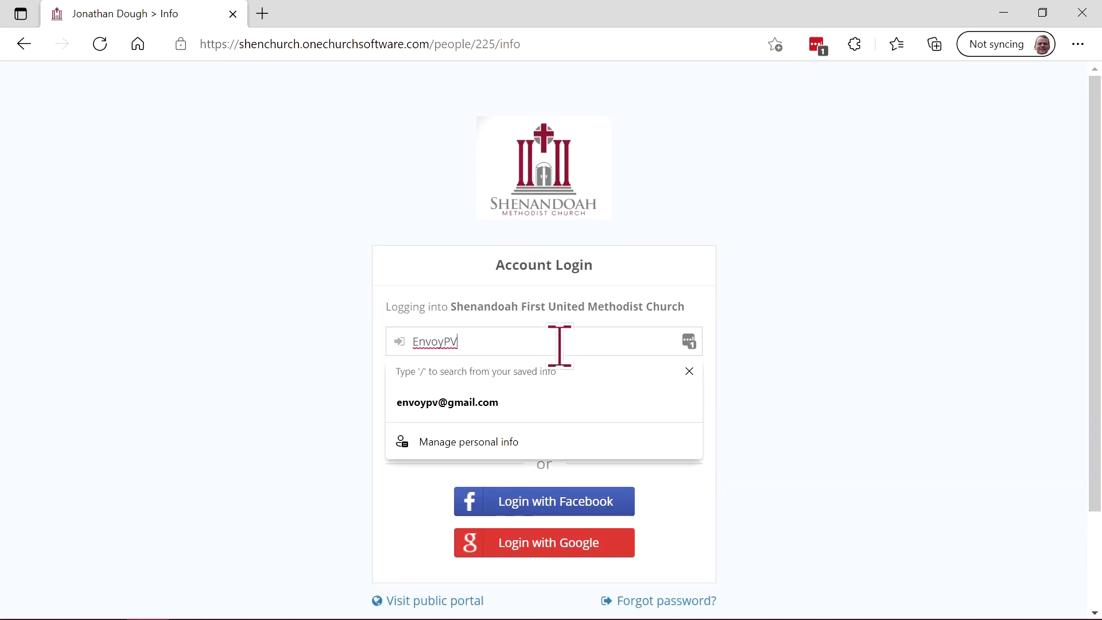
pyautogui.doubleClick(451, 341)
pyautogui.press('Return')
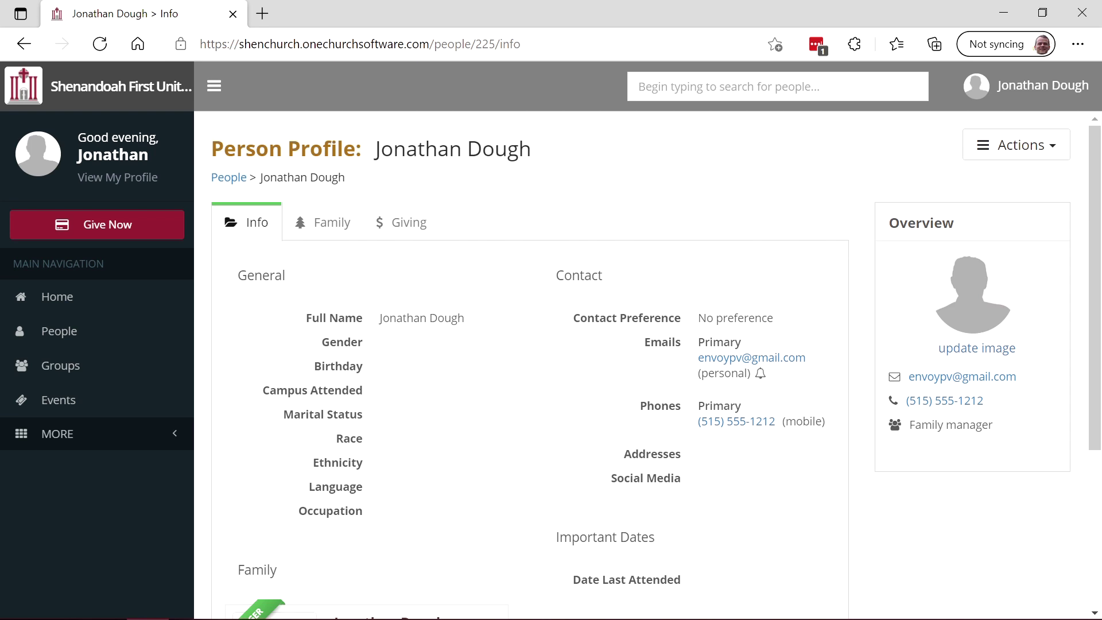